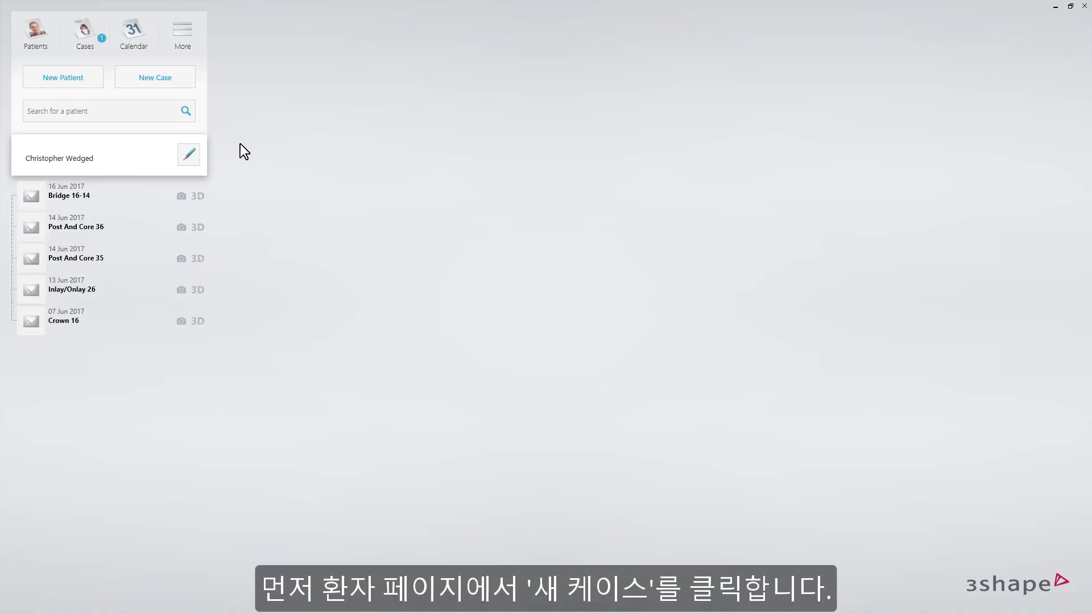
Start a new case and choose 3Shape EventLab as the receiving lab.
left_click(186, 83)
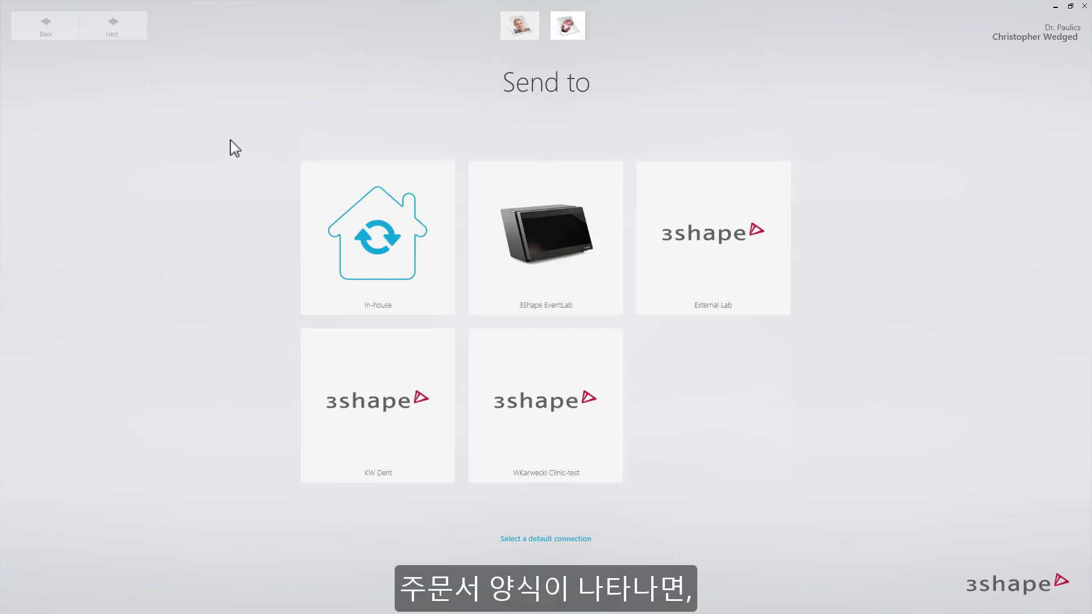
left_click(518, 175)
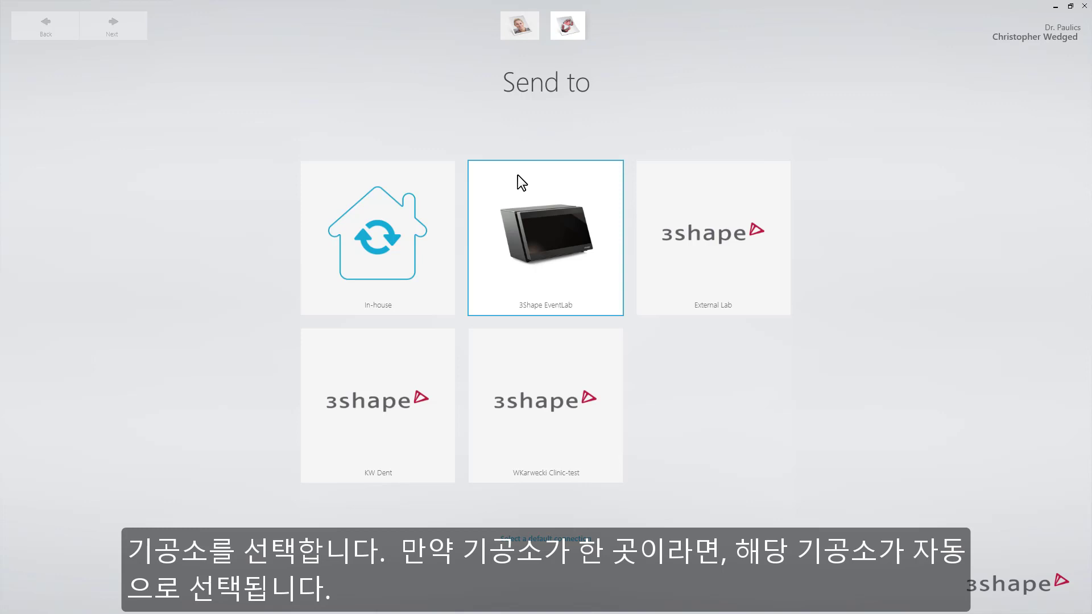
left_click(518, 175)
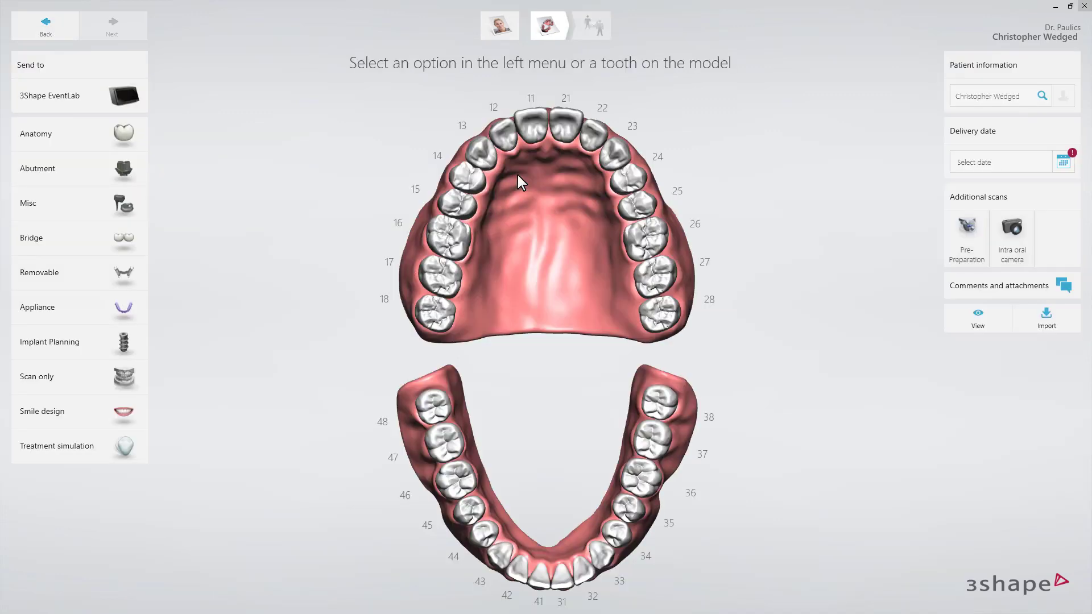
Select teeth 14 and 16 and make them screw-retained crowns.
left_click(479, 179)
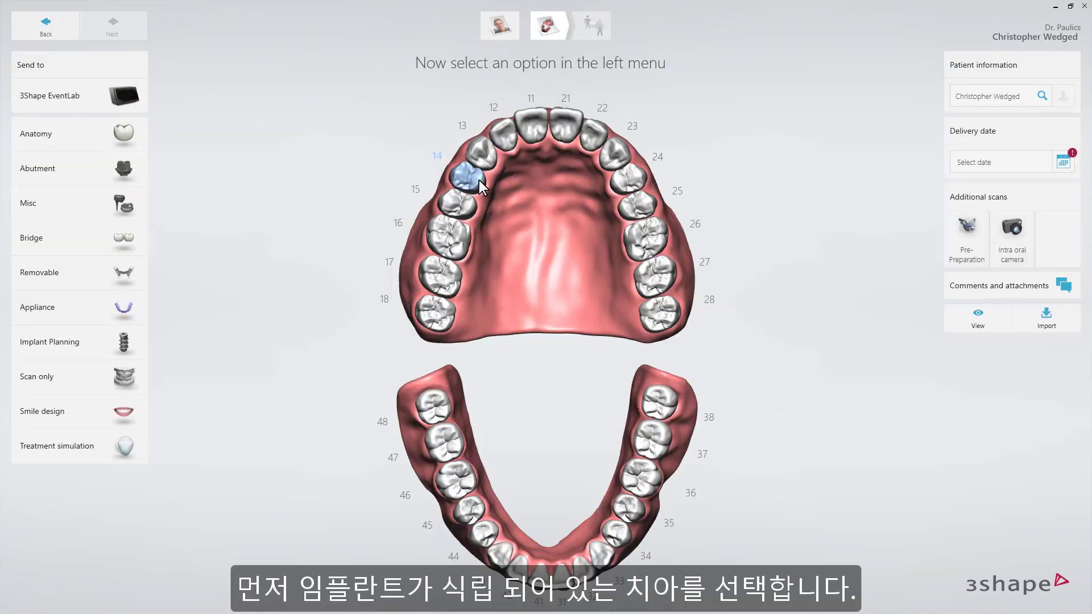
left_click(459, 235)
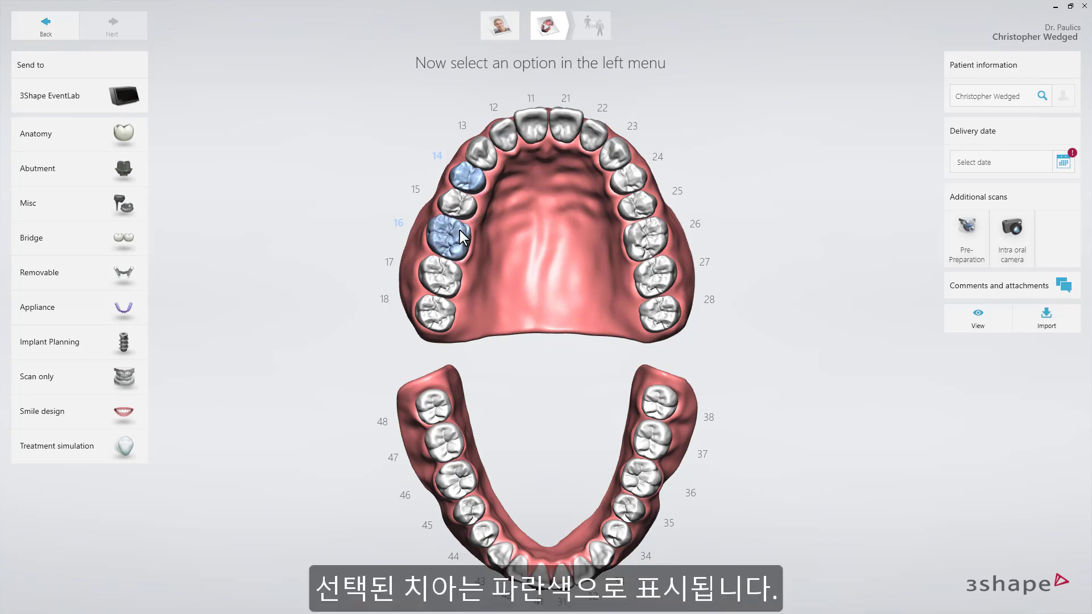
left_click(134, 166)
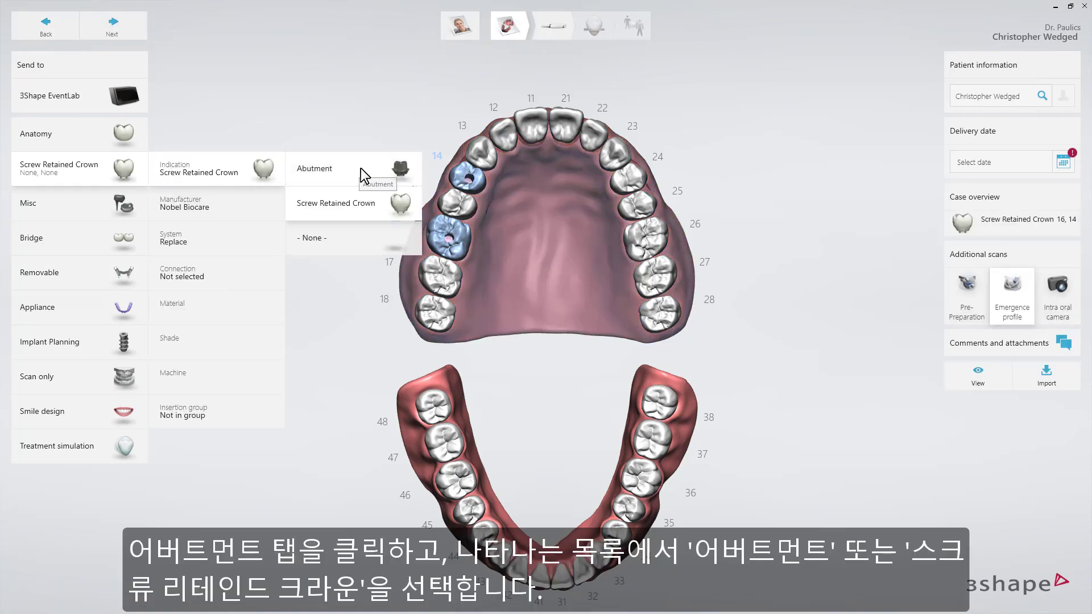
left_click(361, 200)
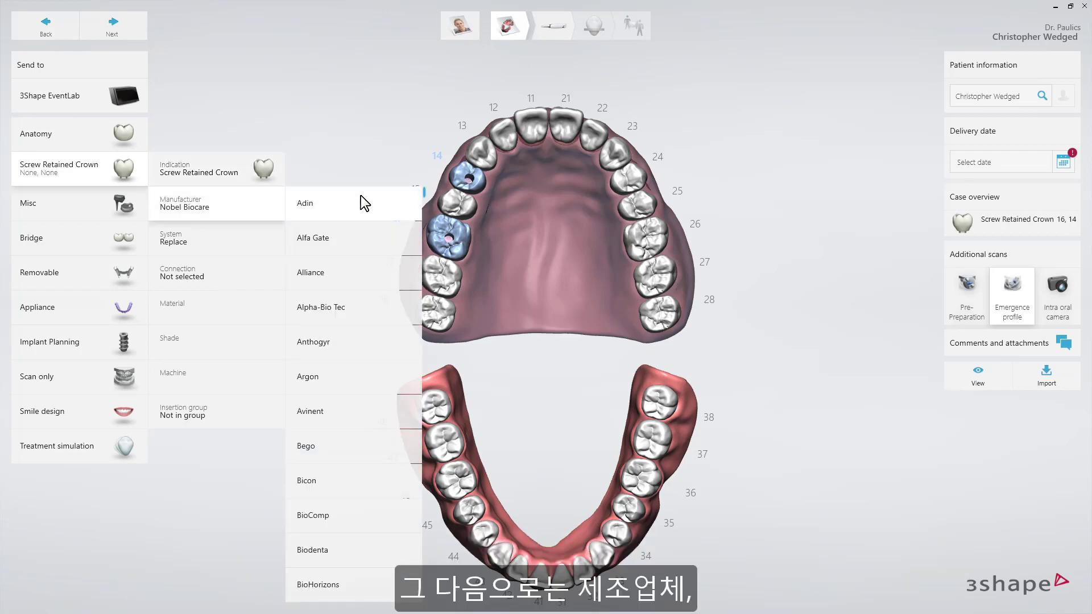
Set Nobel Biocare Replace with NP connection, Emax, shade A3, and no insertion group.
scroll(359, 301, "down", 10)
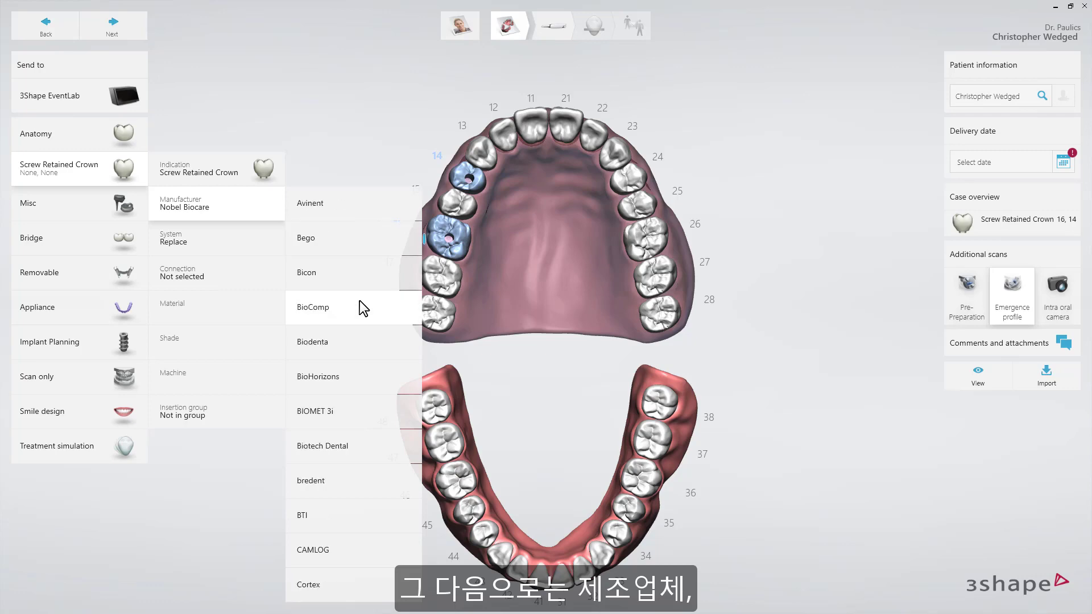
scroll(359, 301, "down", 8)
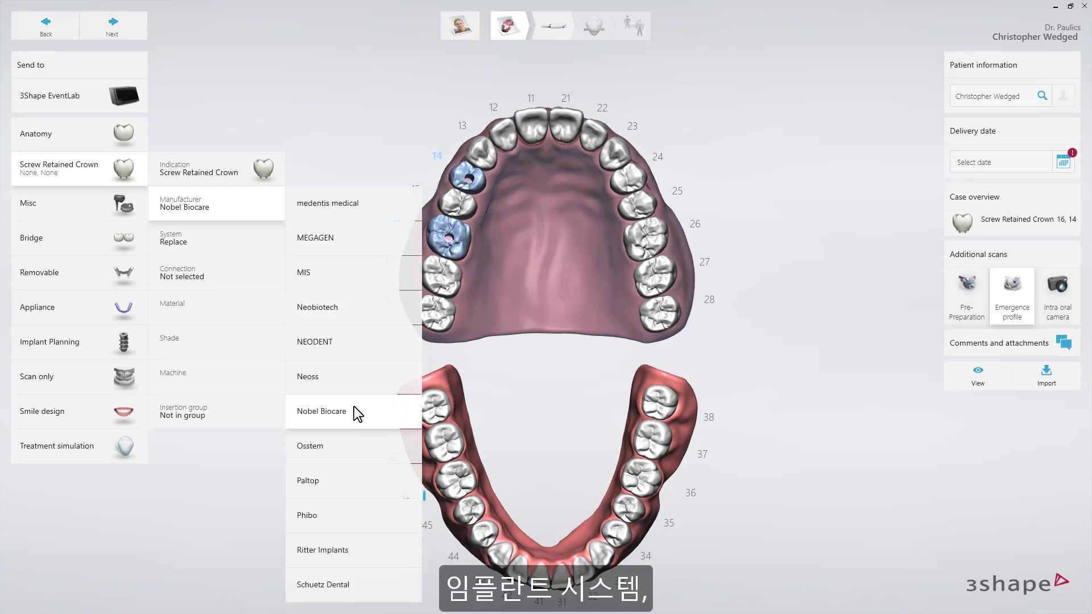
left_click(356, 341)
left_click(353, 307)
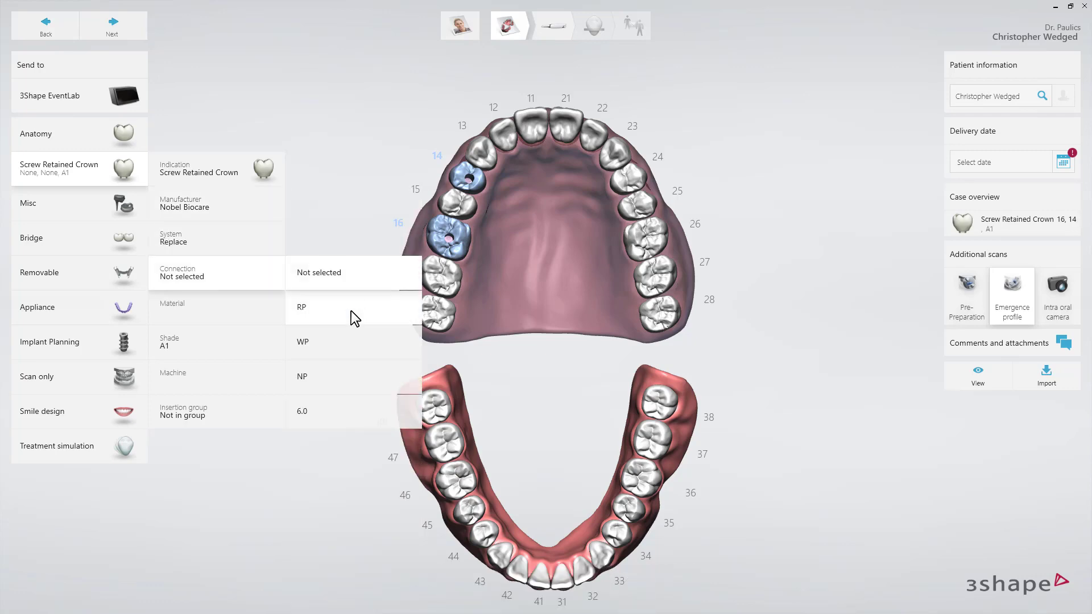
left_click(350, 385)
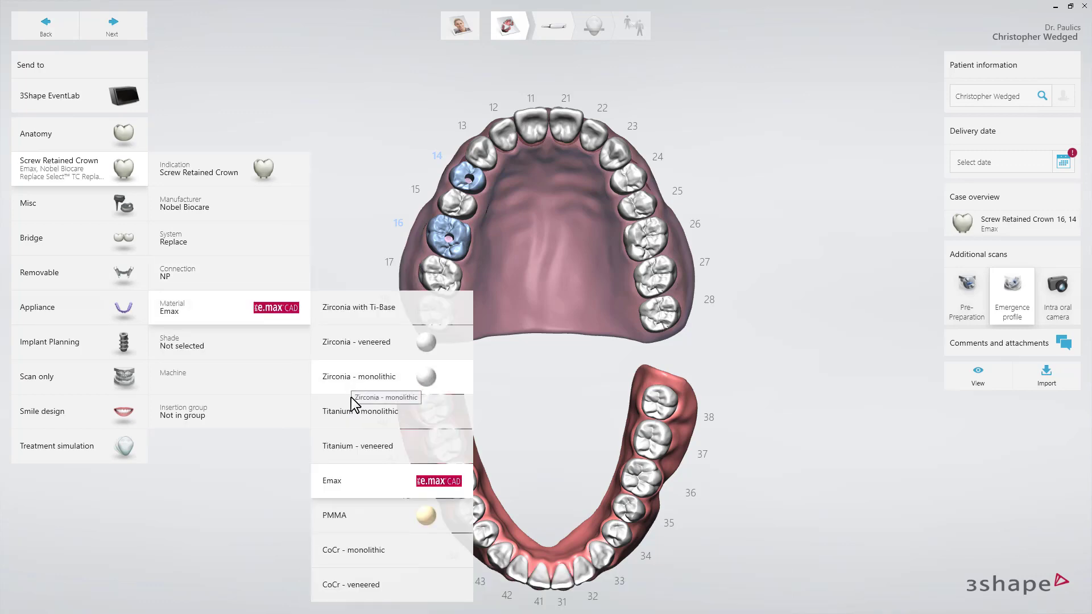
left_click(349, 484)
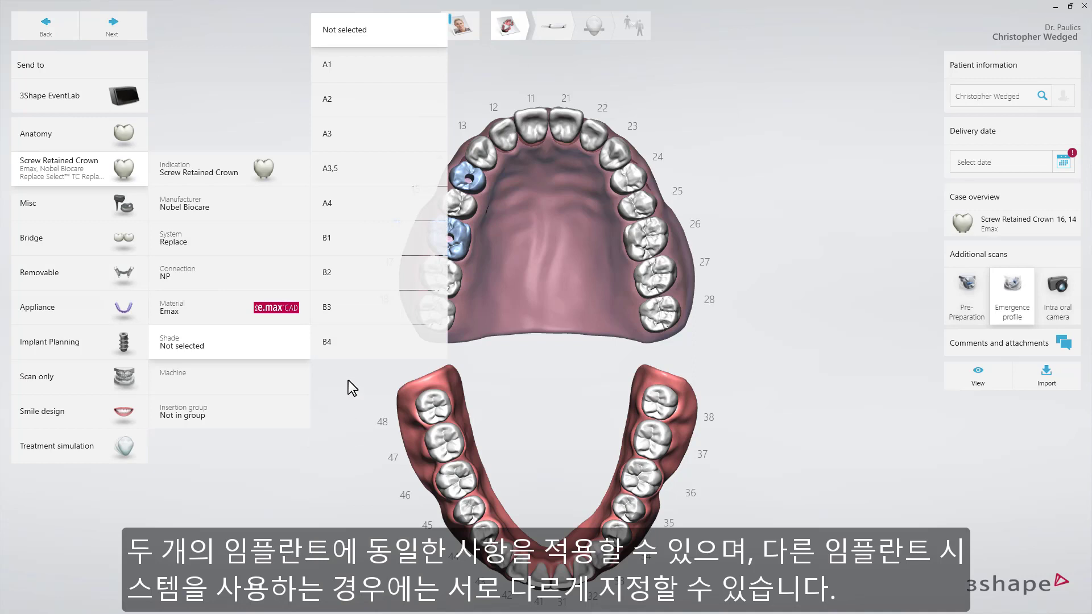
left_click(353, 141)
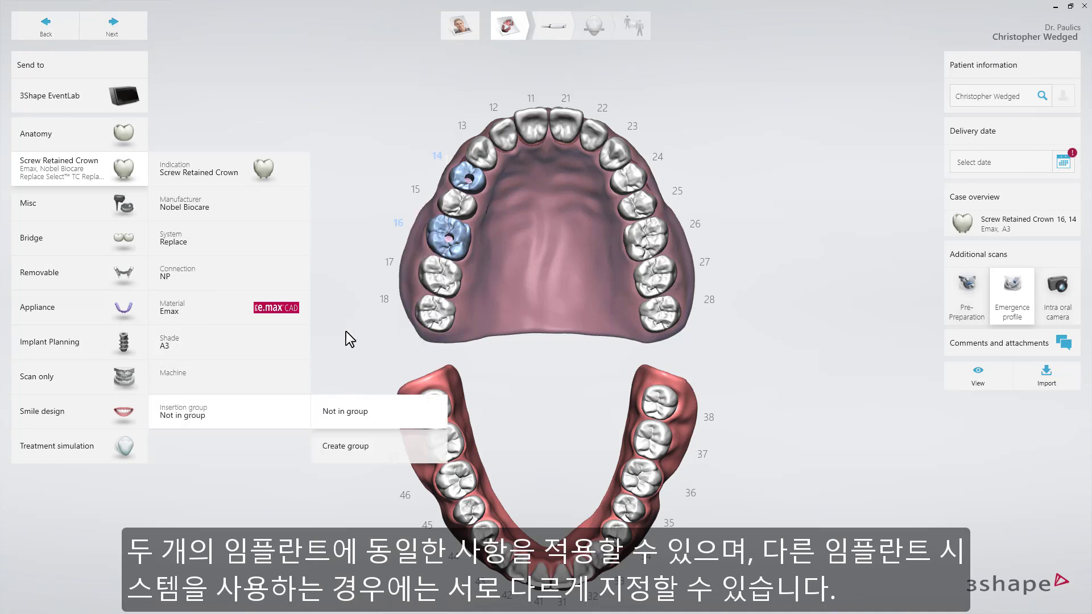
left_click(341, 415)
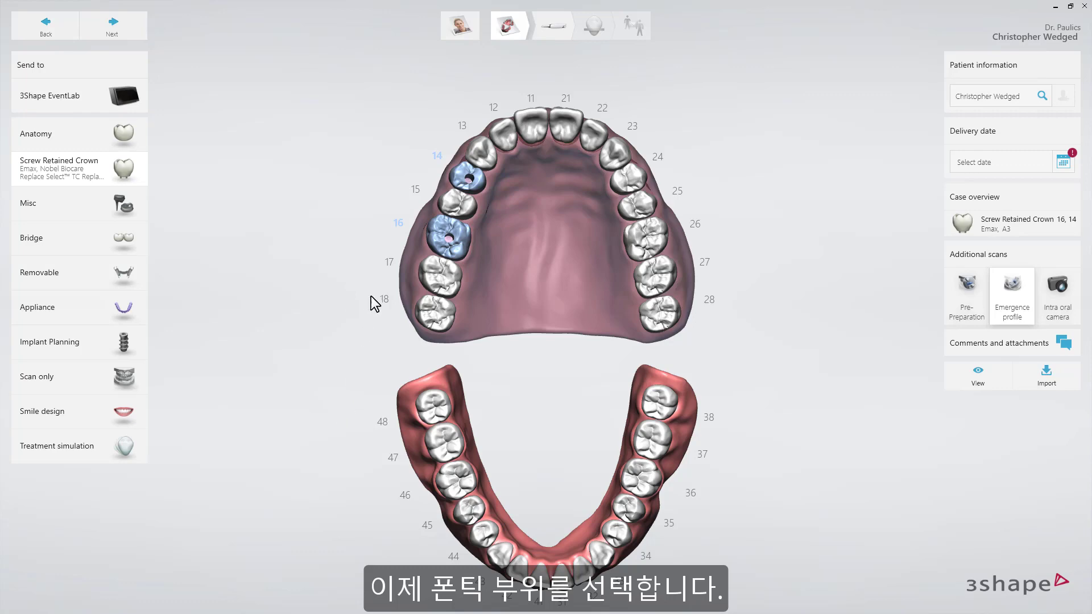
Make tooth 15 a crown pontic in Emax, shade A3.
left_click(432, 192)
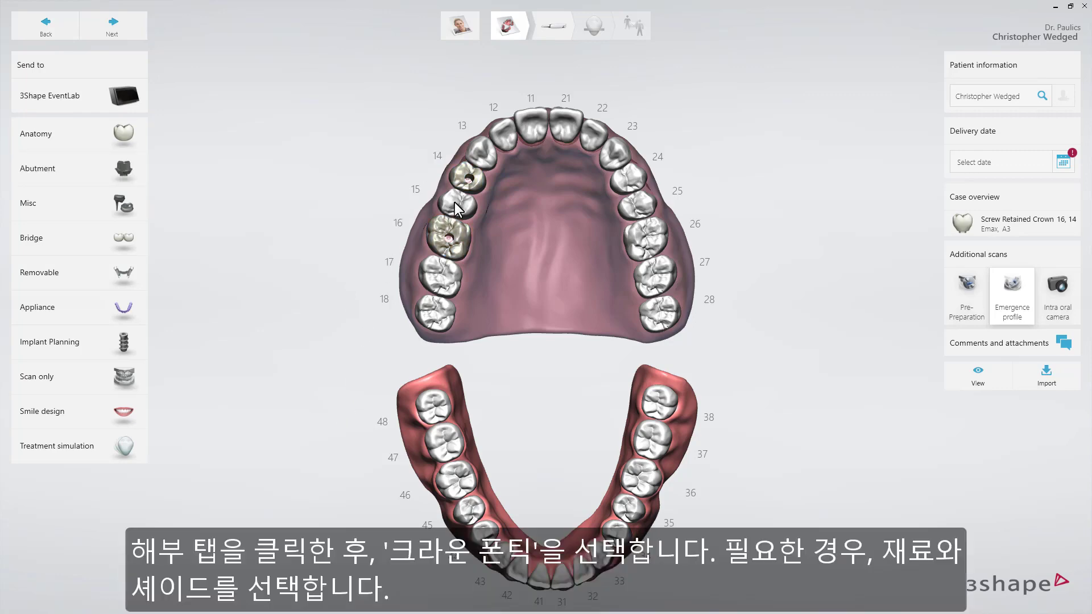
left_click(131, 136)
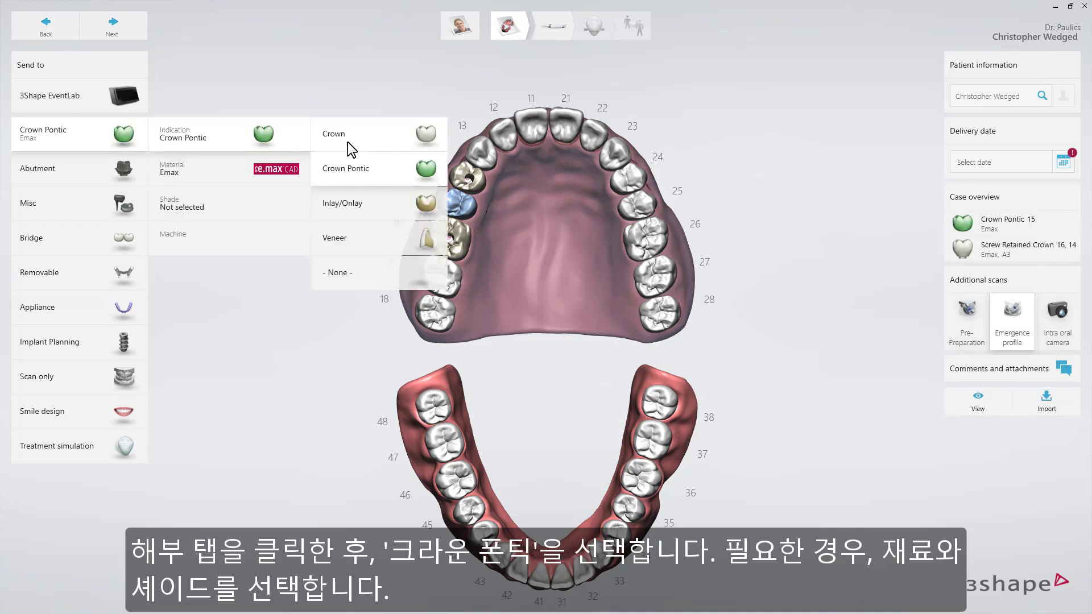
left_click(354, 170)
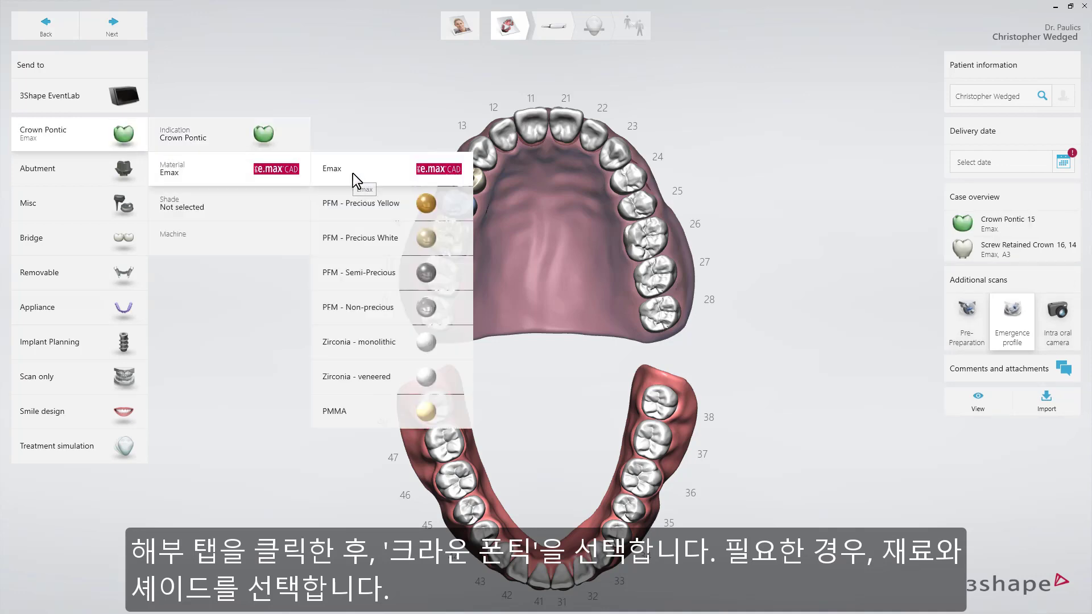
left_click(353, 170)
left_click(350, 300)
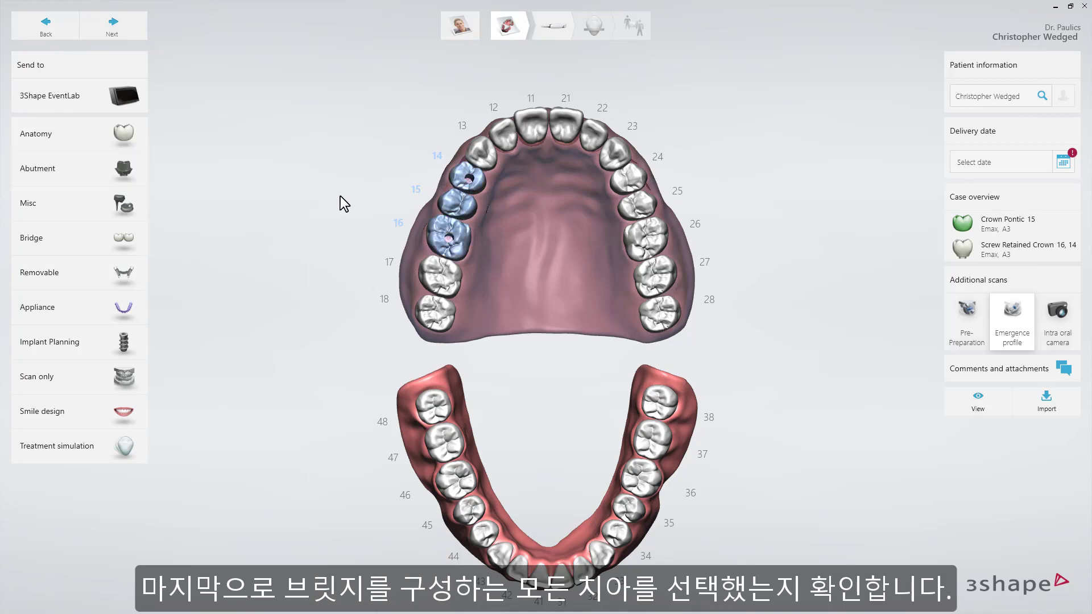
Join teeth 16 to 14 into a bridge.
left_click(145, 231)
left_click(289, 236)
left_click(340, 268)
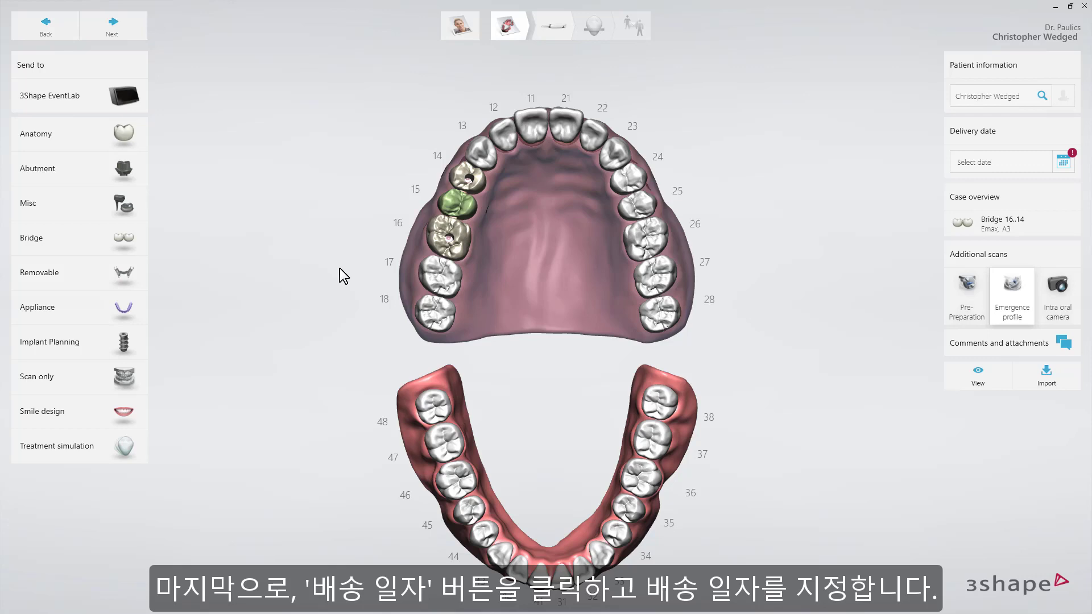
Set the delivery date to 28/09/2018 13:00 and proceed to scanning.
left_click(1069, 166)
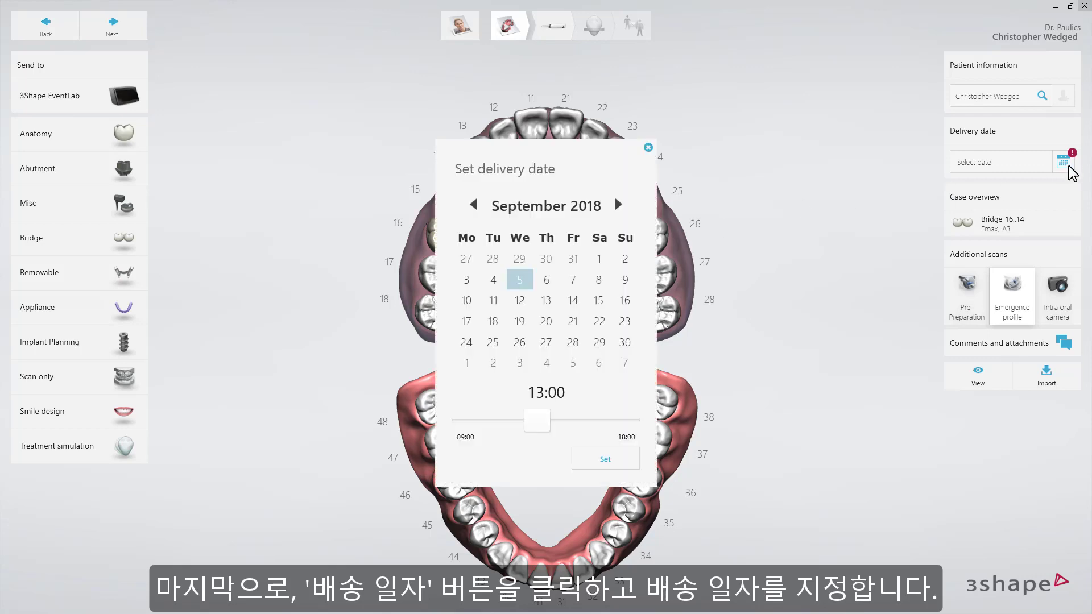
left_click(573, 342)
left_click(602, 459)
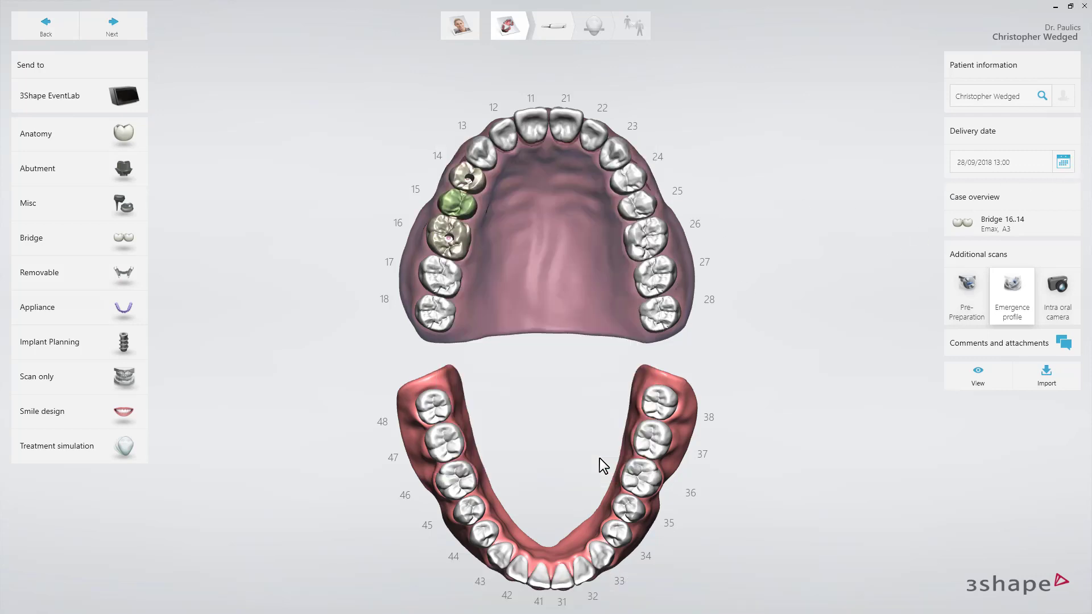
left_click(552, 27)
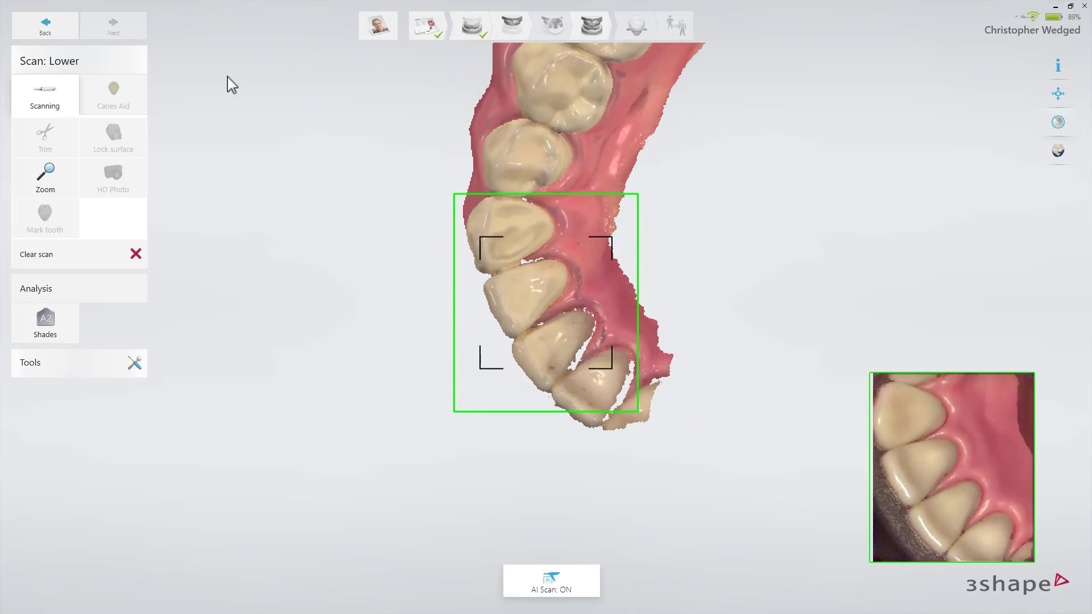
Finish the lower arch scan and switch to the Upper scan step.
left_click(509, 30)
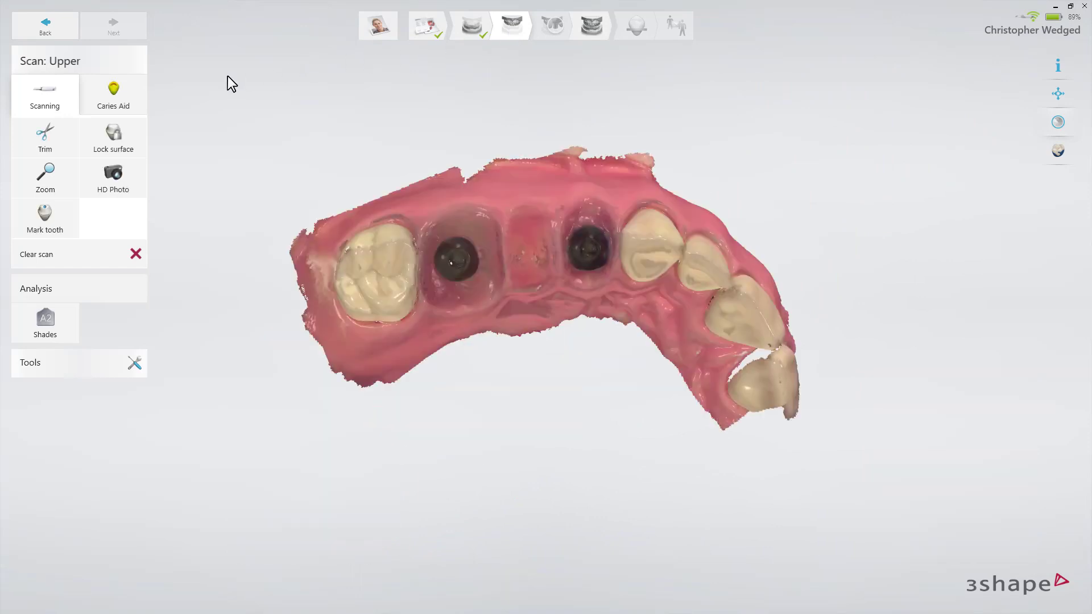
Trim the first healing cap from the upper scan and lock its emergence profile.
left_click(71, 134)
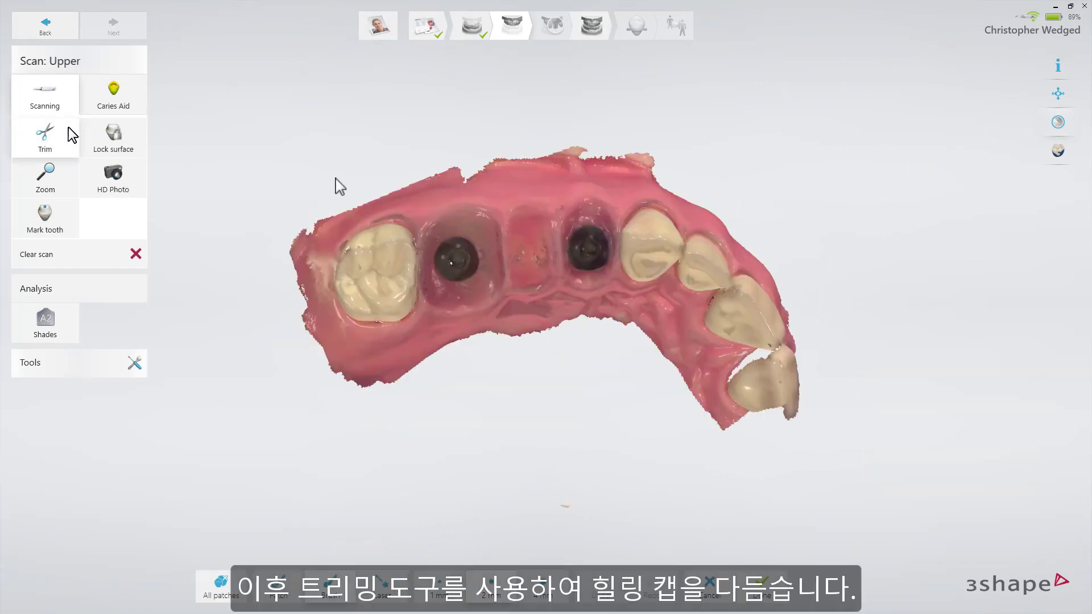
mouse_move(590, 274)
left_mouse_down()
mouse_move(610, 256)
mouse_move(599, 235)
mouse_move(587, 256)
left_mouse_up()
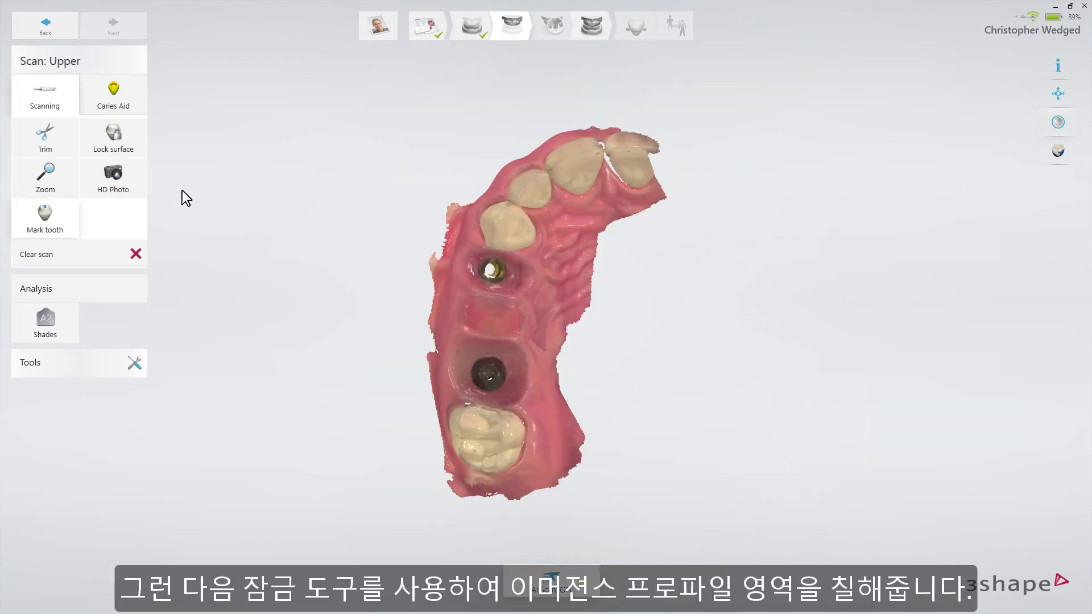
left_click(133, 136)
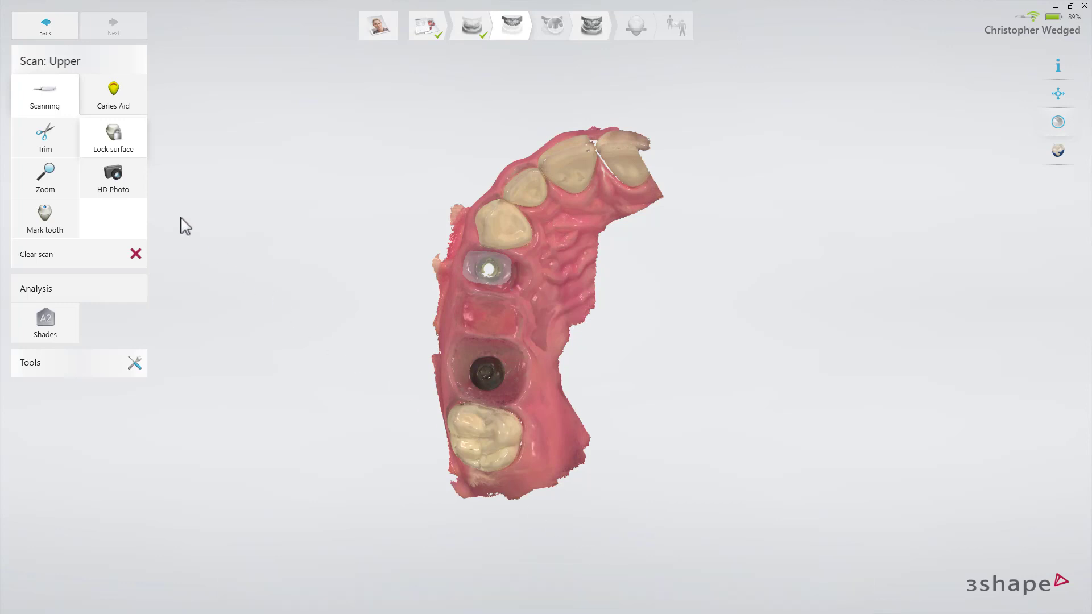
left_click(68, 130)
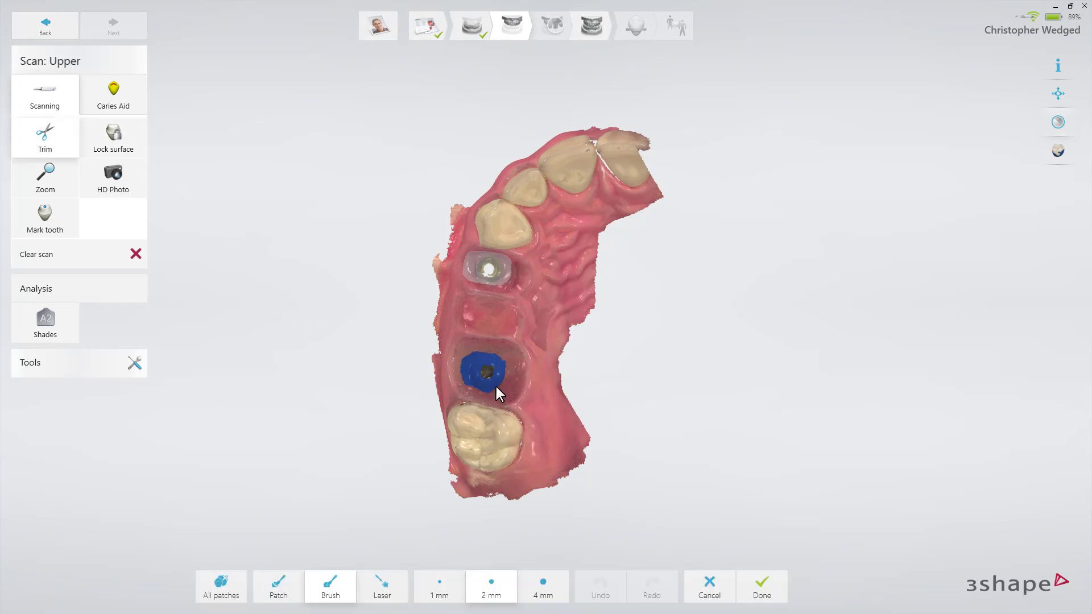
Trim out the second cap, rescan it, then lock its emergence profile and confirm.
left_click_drag(490, 365, 489, 375)
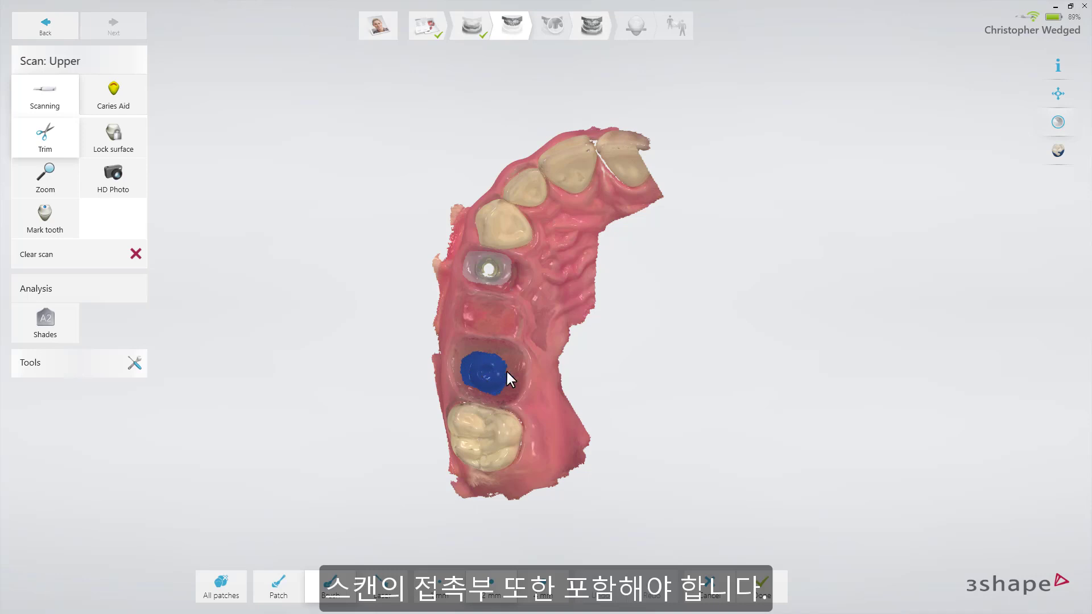
left_click(758, 588)
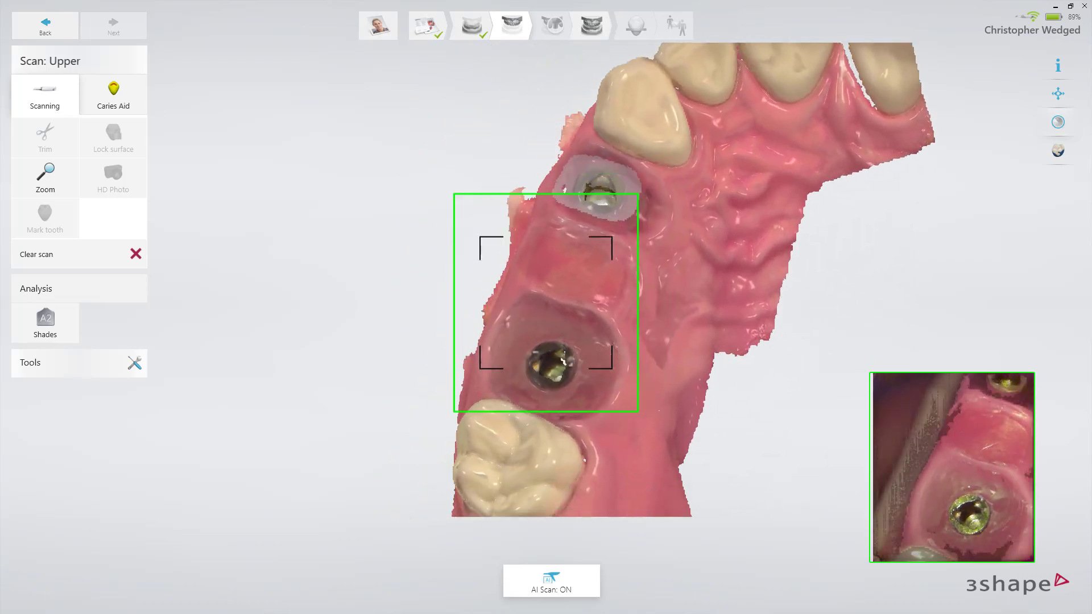
left_click(113, 137)
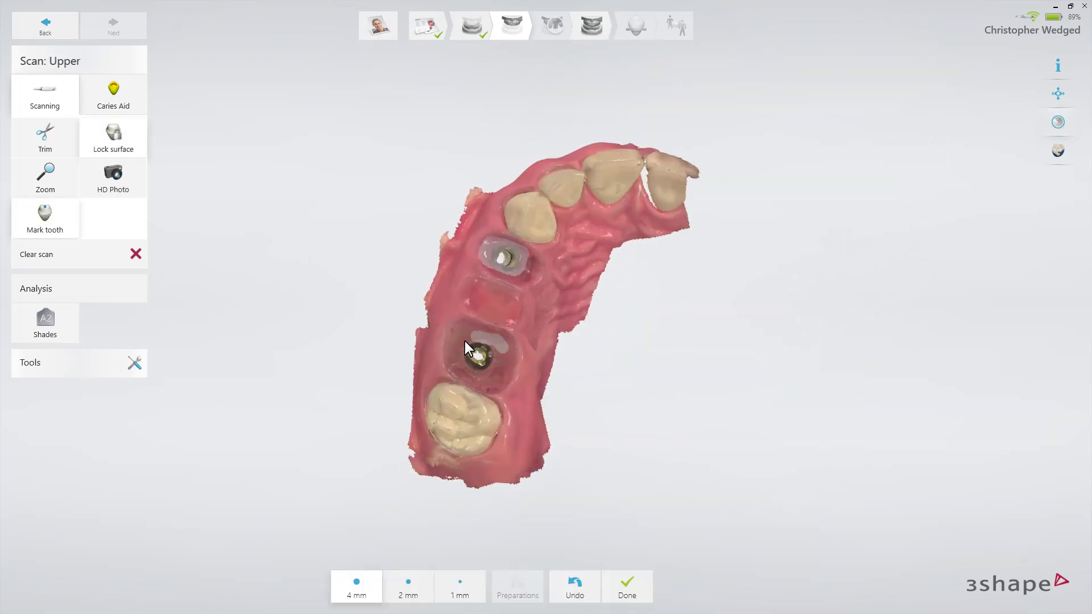
mouse_move(465, 344)
left_mouse_down()
mouse_move(474, 374)
mouse_move(492, 348)
left_mouse_up()
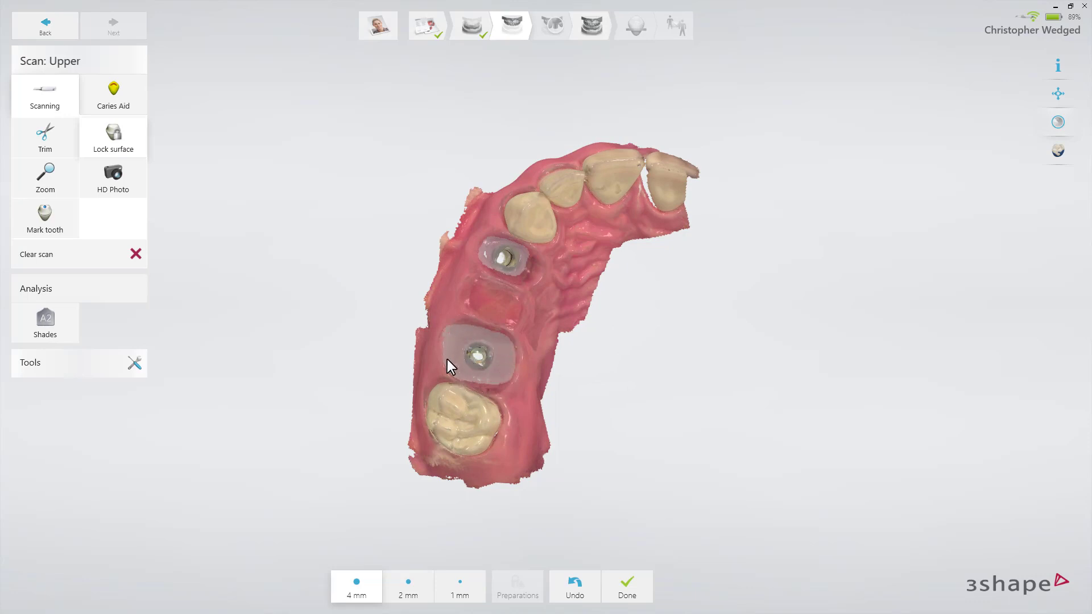
left_click(628, 583)
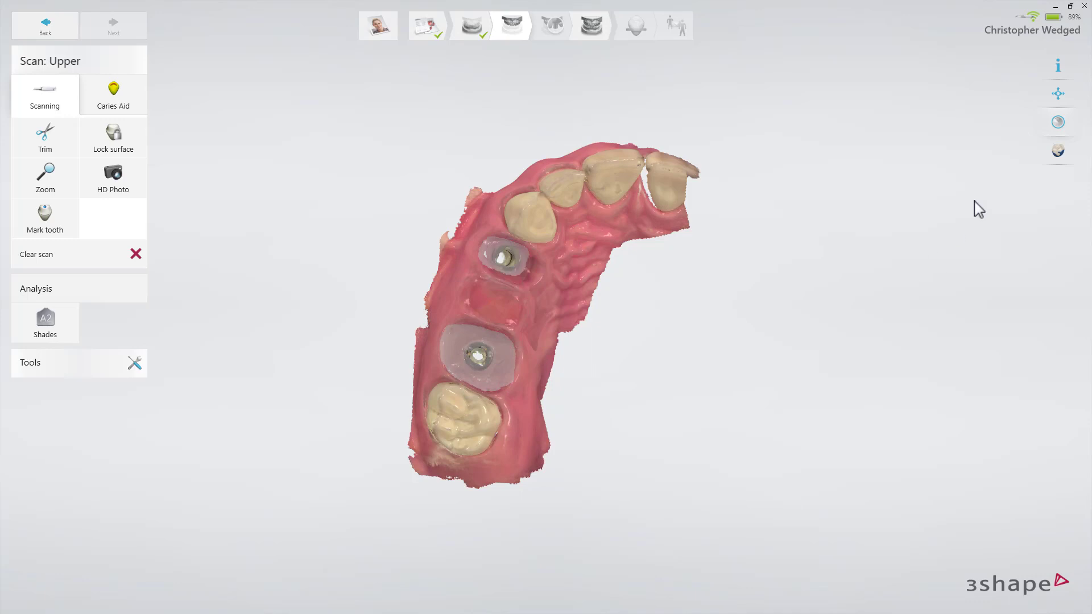
left_click(1055, 123)
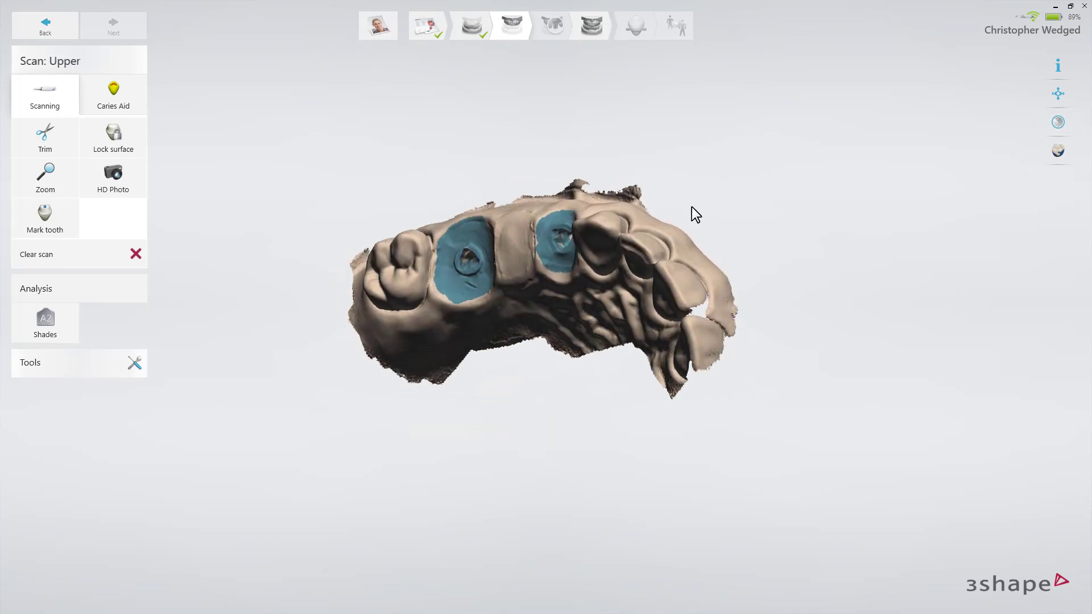
Restore colour texture and mark the implant sites as teeth 16 and 14.
left_click(1043, 131)
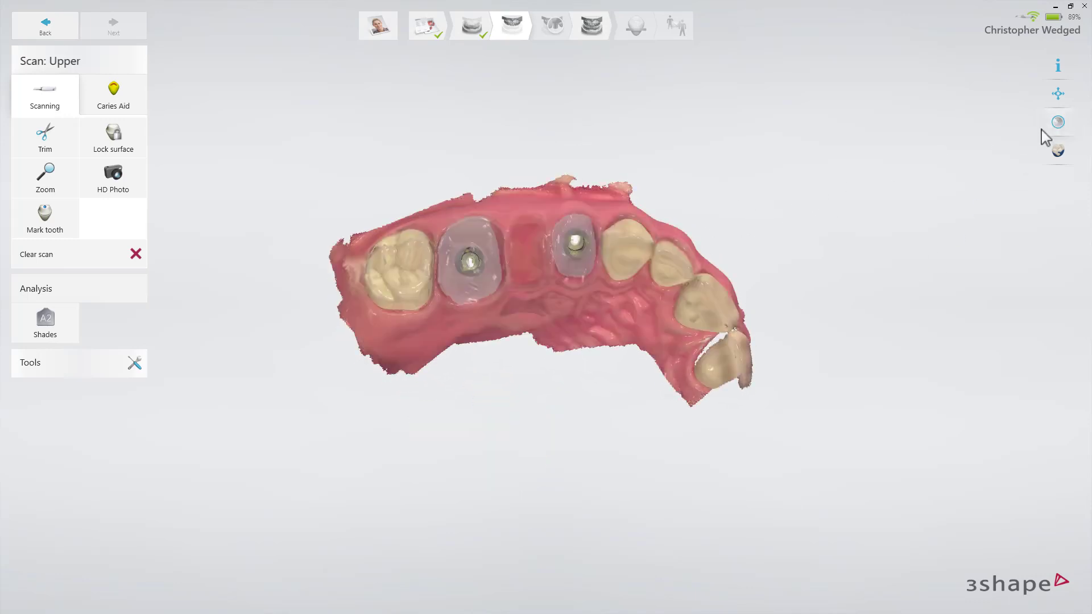
left_click(42, 215)
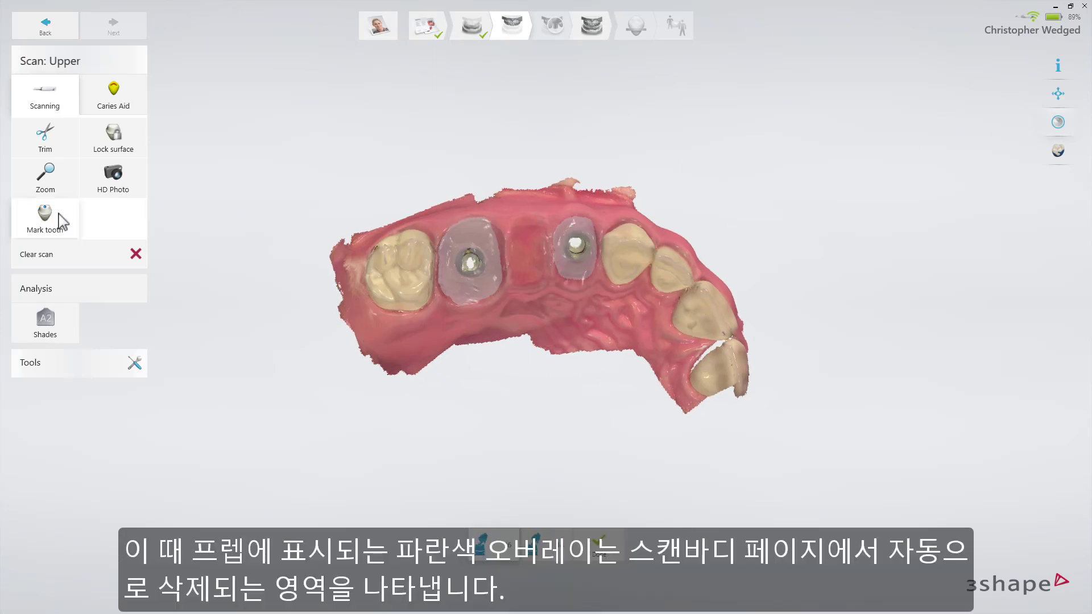
left_click(476, 269)
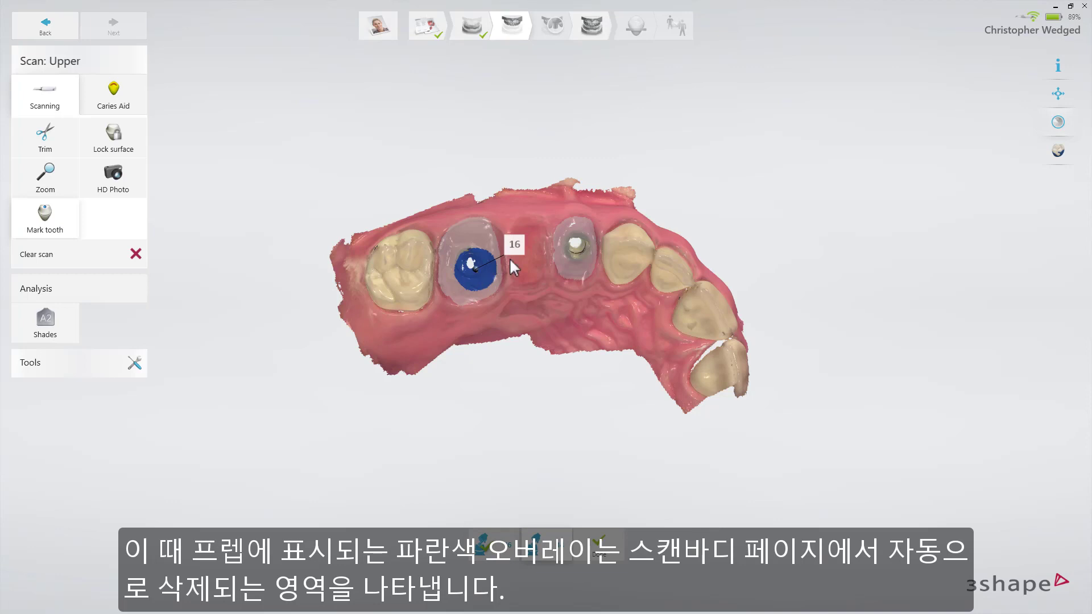
left_click(574, 254)
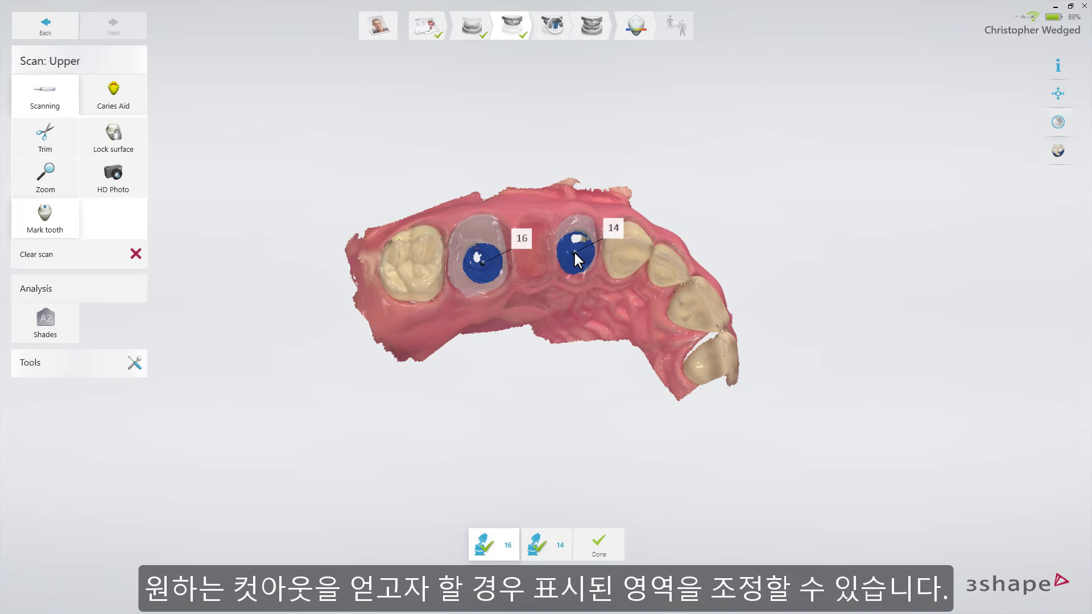
left_click(604, 549)
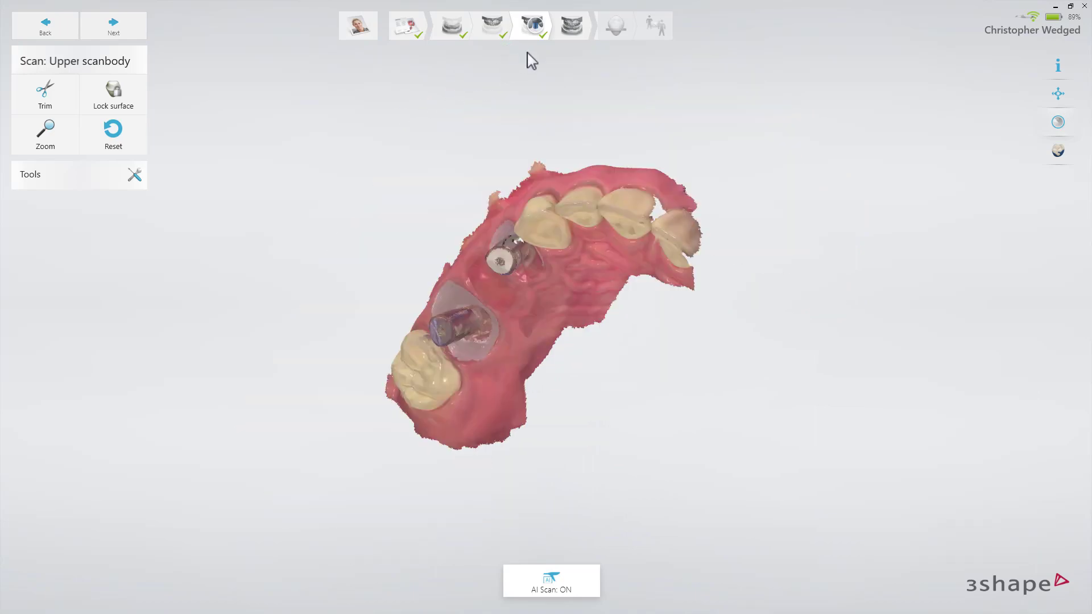
Complete the upper scanbody scan and proceed to the Occlusion bite scan.
left_click(571, 31)
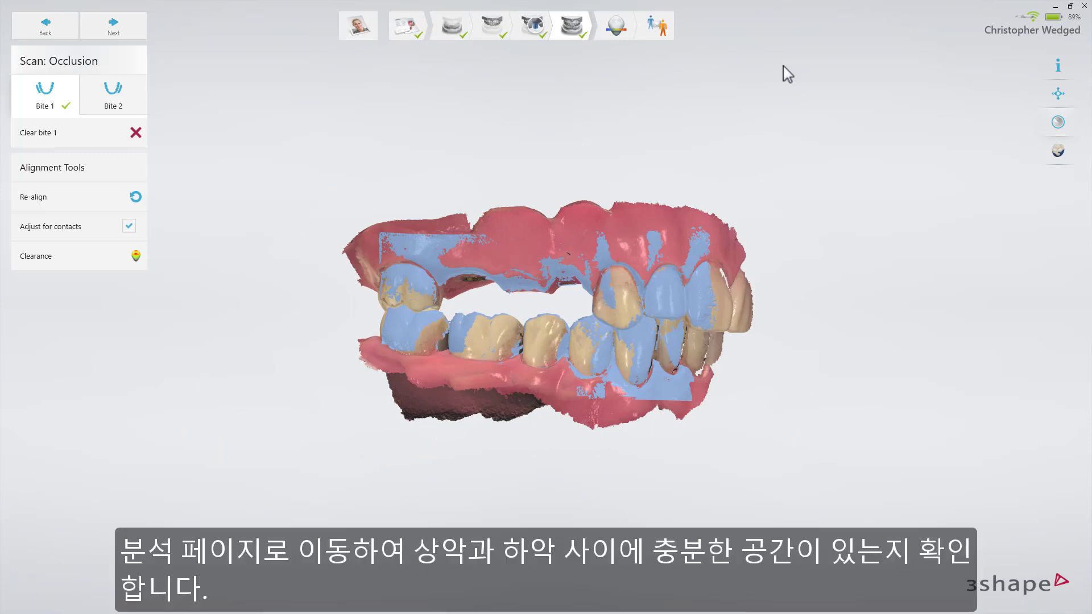
Review the Clearance colour map between the arches, then go to the Send page.
left_click(613, 32)
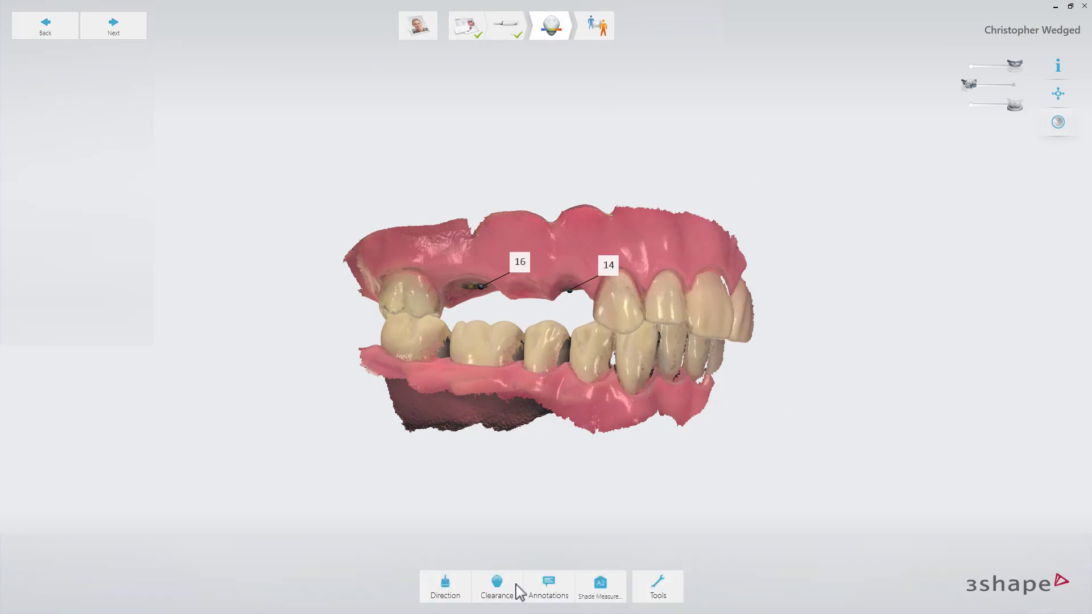
left_click(518, 591)
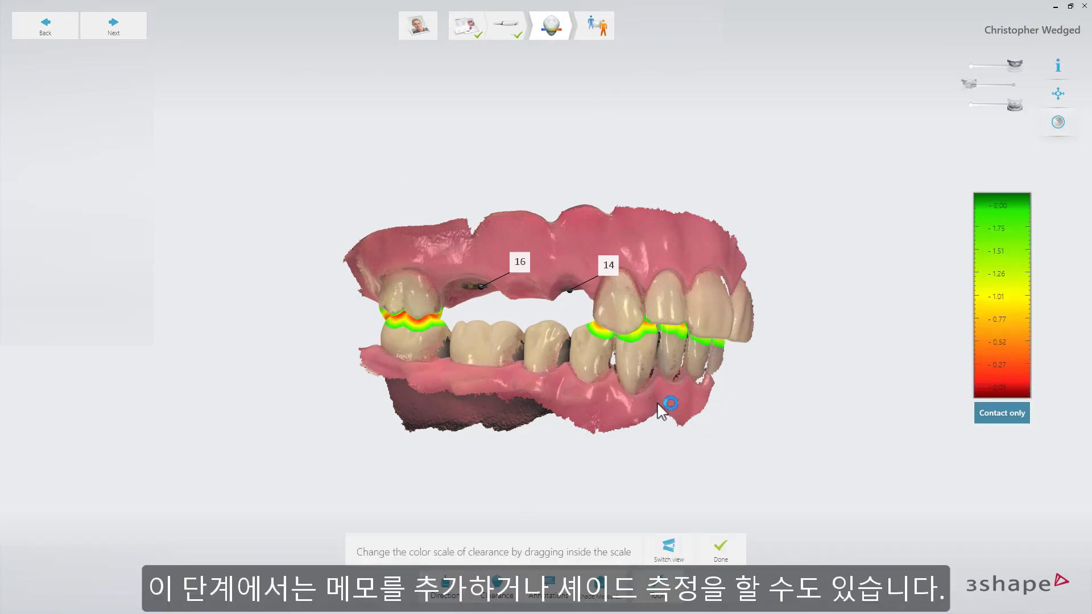
right_click_drag(663, 409, 661, 333)
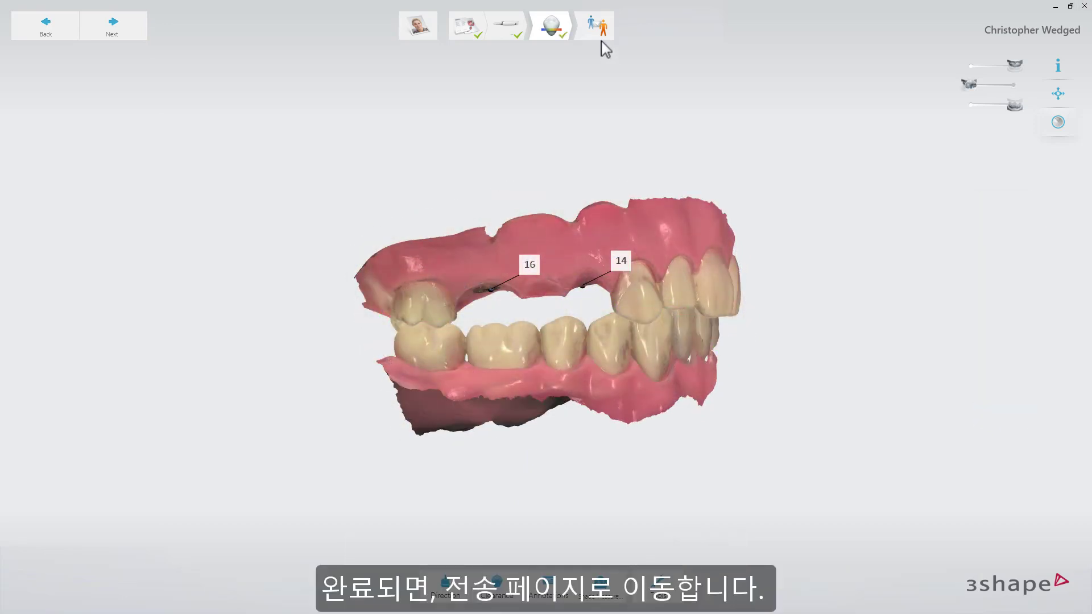
left_click(598, 33)
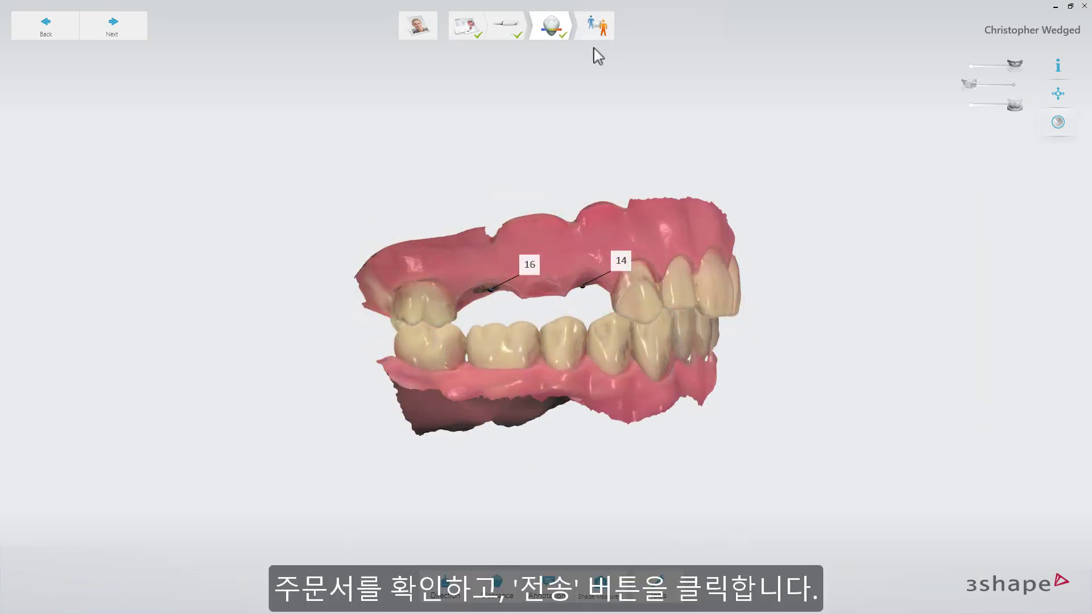